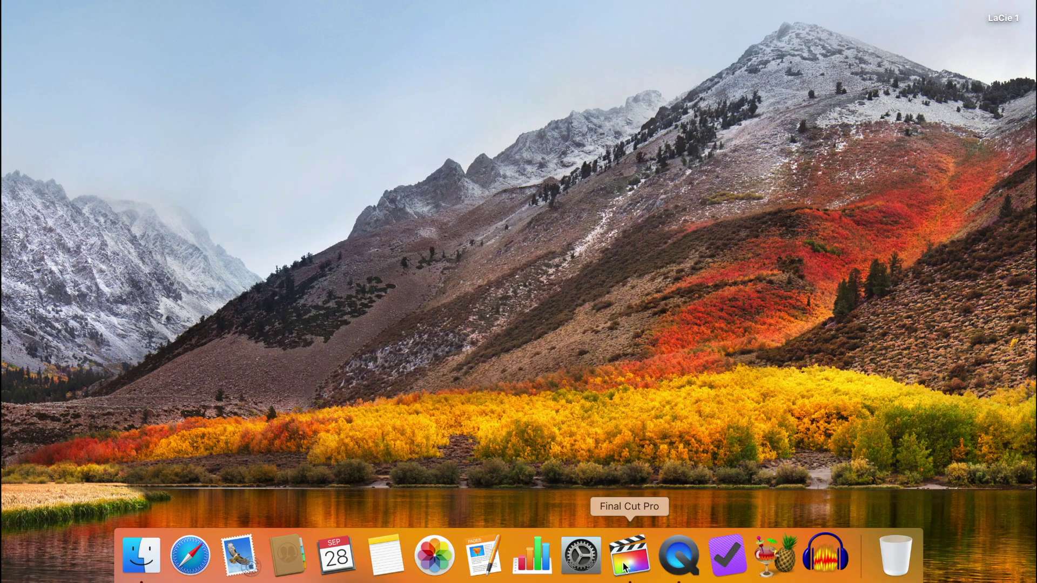
# Launch Final Cut Pro, play through the FFS1 project, and select the Woman Running on the Beach clip.
pyautogui.click(625, 567)
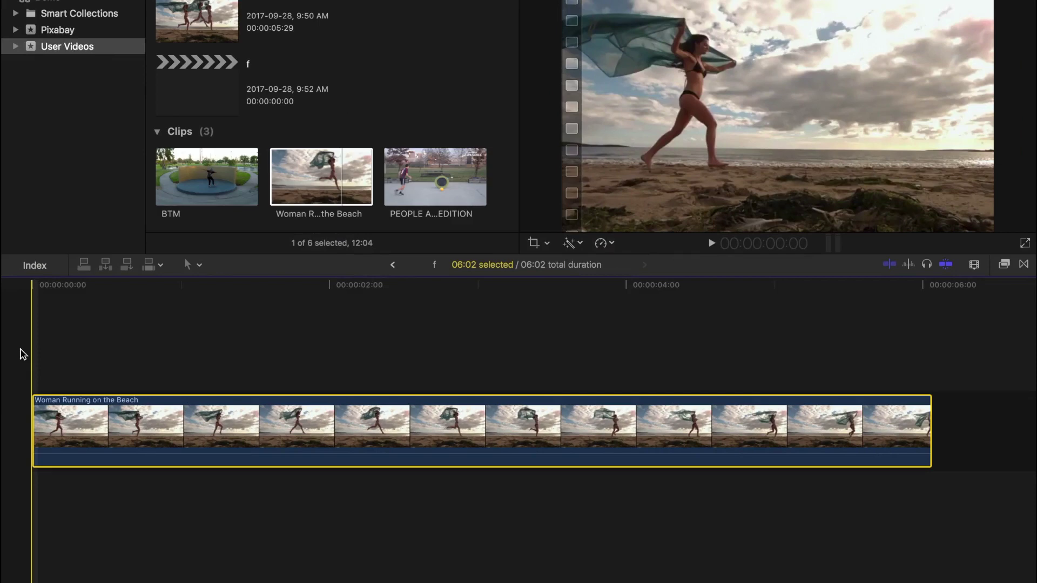
pyautogui.press('space')
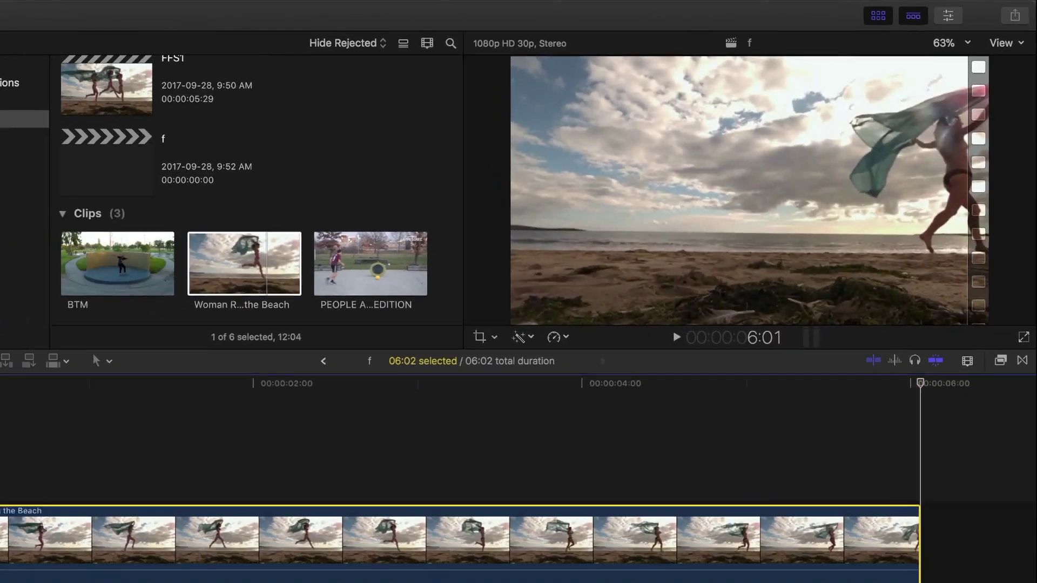
pyautogui.press('Home')
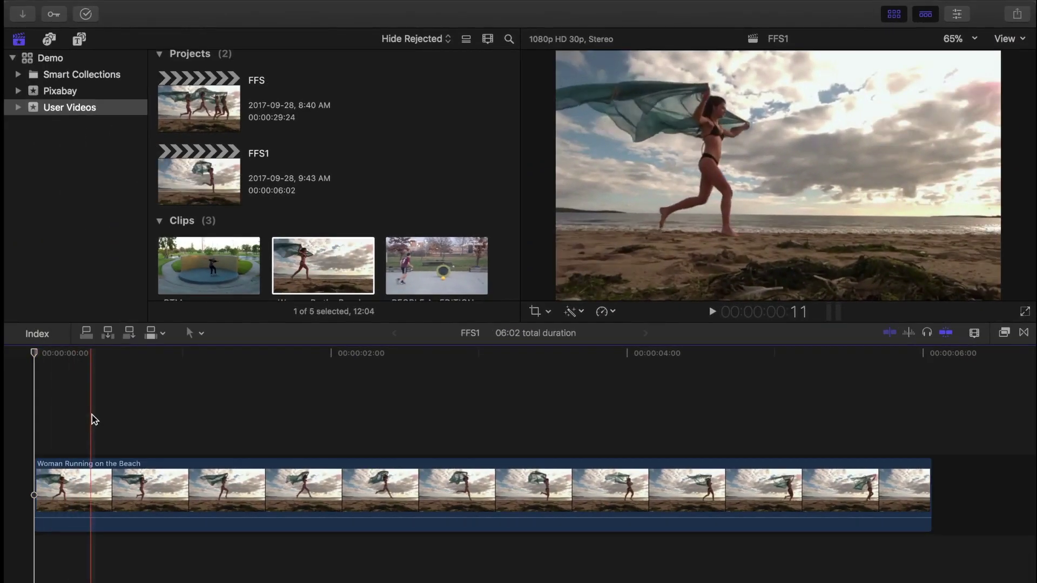
pyautogui.click(92, 485)
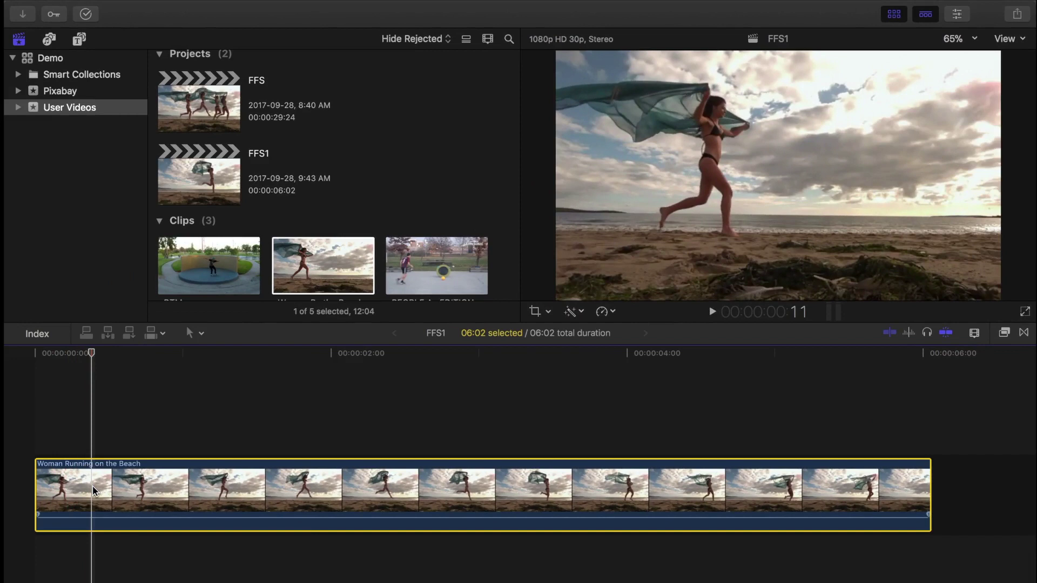
# Add a 3-second freeze frame at the playhead via the Edit menu, then fit and preview the 9:01 project.
pyautogui.click(158, 8)
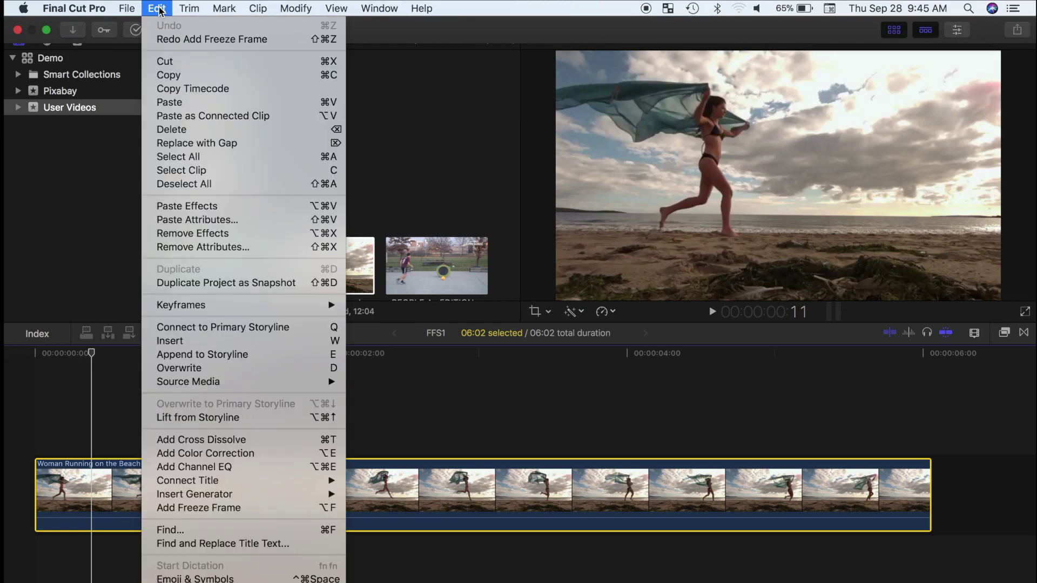
pyautogui.click(174, 508)
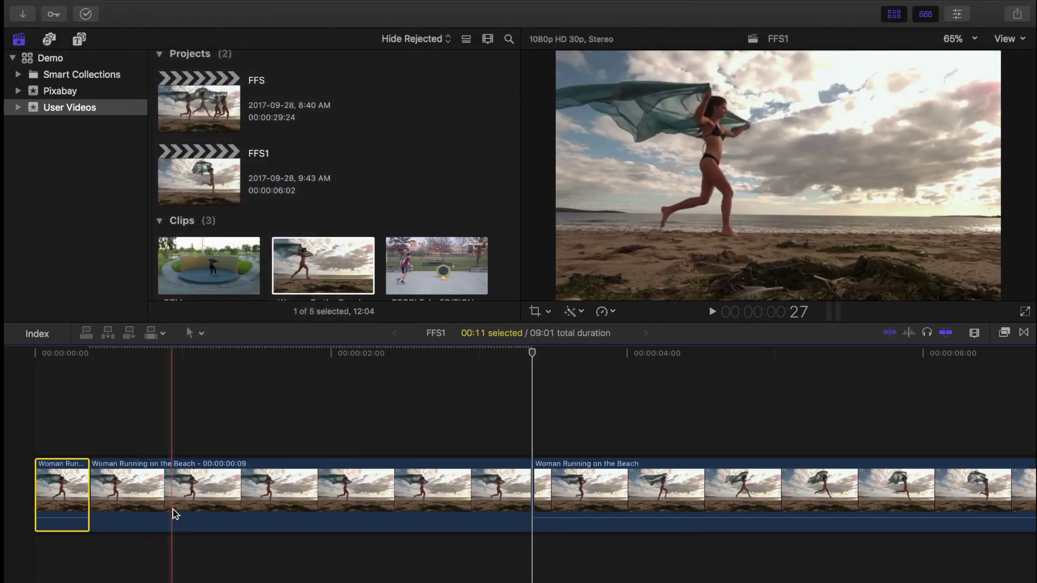
pyautogui.hotkey('shift', 'z')
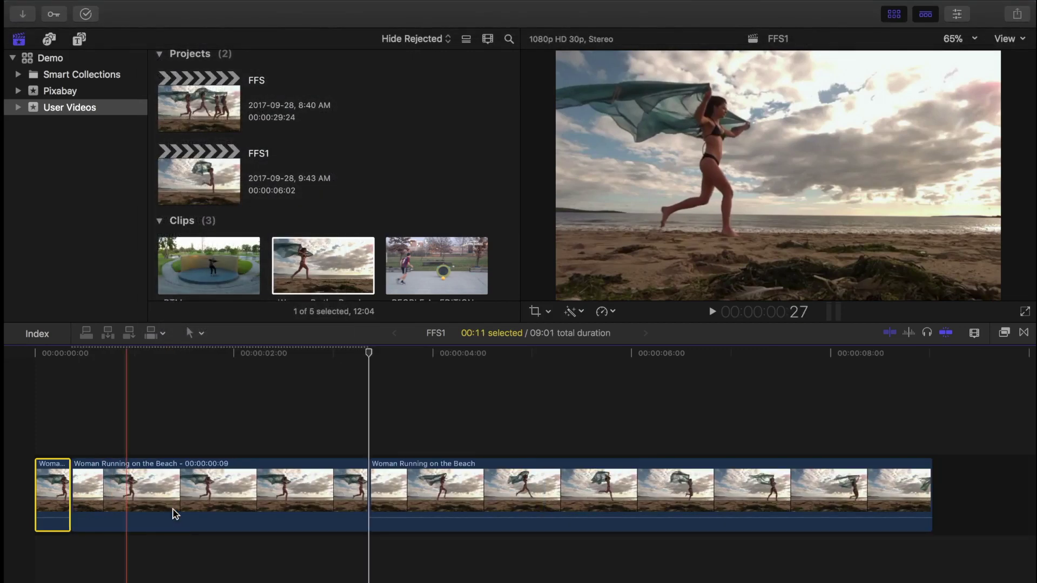
pyautogui.click(173, 510)
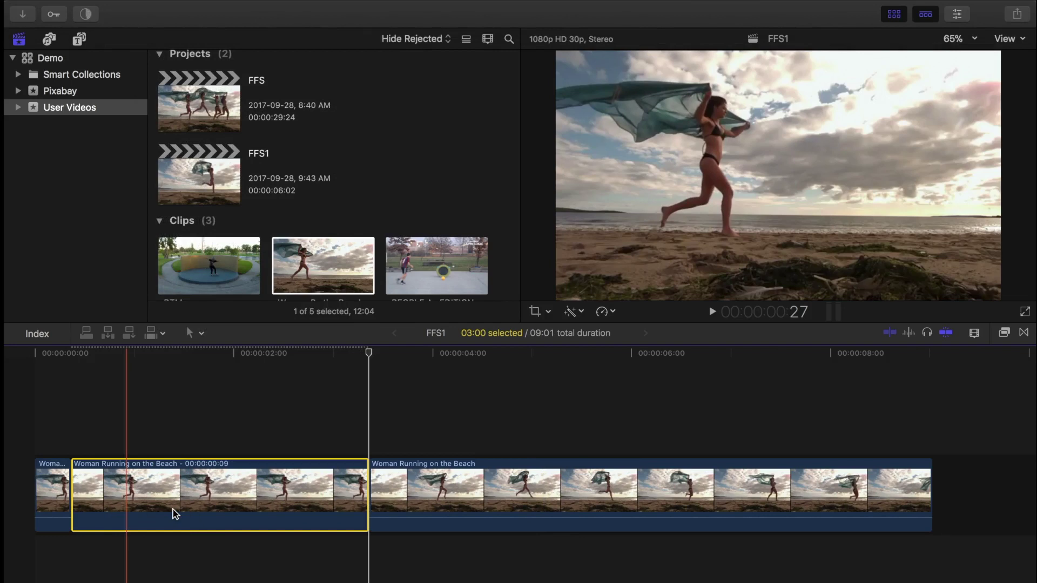
pyautogui.press('space')
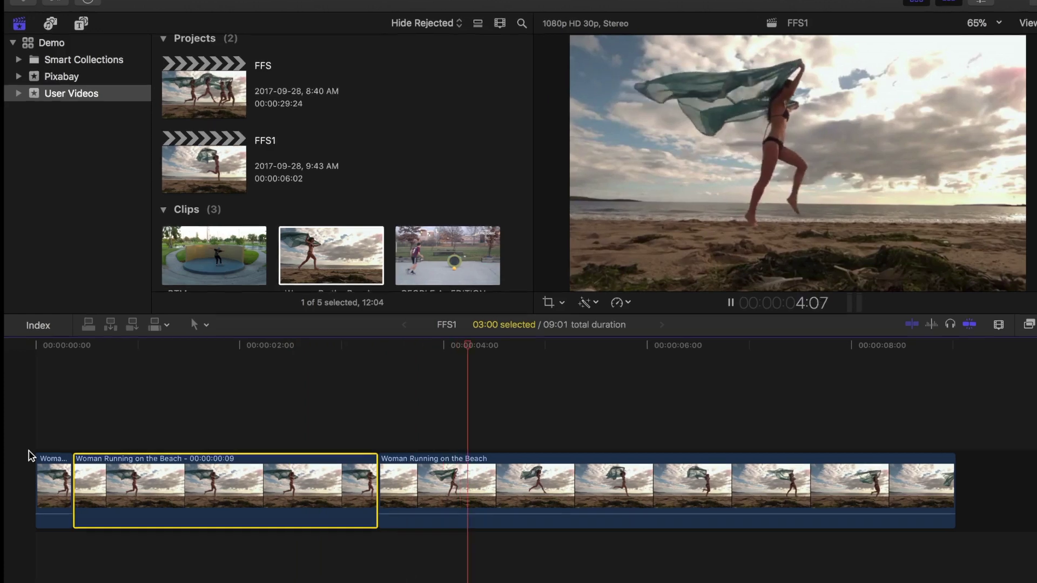
# Lift the freeze frame above the beach clip as a connected clip.
pyautogui.press('space')
pyautogui.click(144, 498)
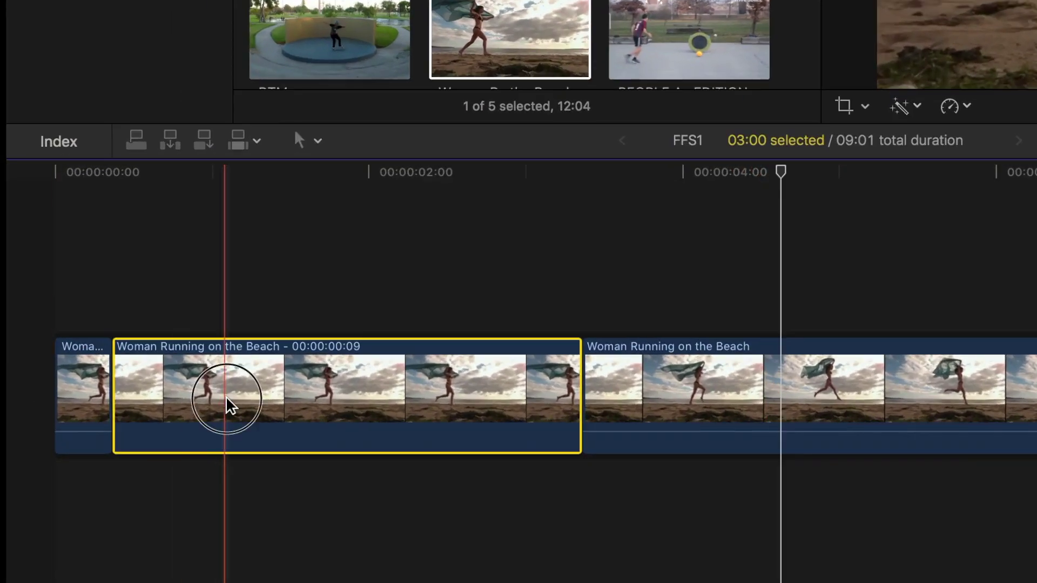
pyautogui.moveTo(227, 405); pyautogui.dragTo(223, 245)
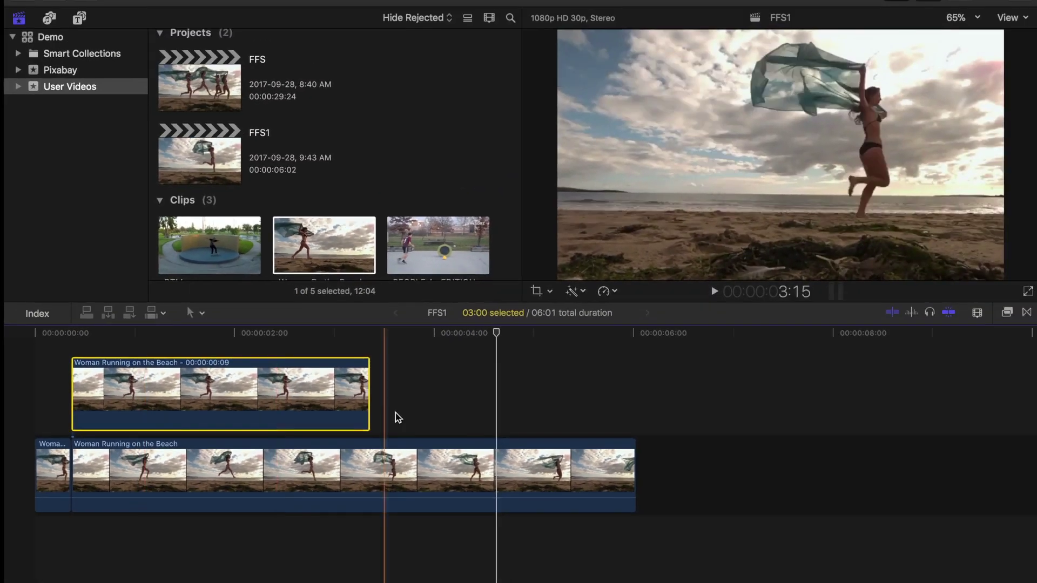
# Extend the freeze frame to end with the storyline and disable it.
pyautogui.moveTo(583, 268); pyautogui.dragTo(689, 298)
pyautogui.moveTo(437, 413); pyautogui.dragTo(635, 413)
pyautogui.click(335, 400)
pyautogui.press('v')
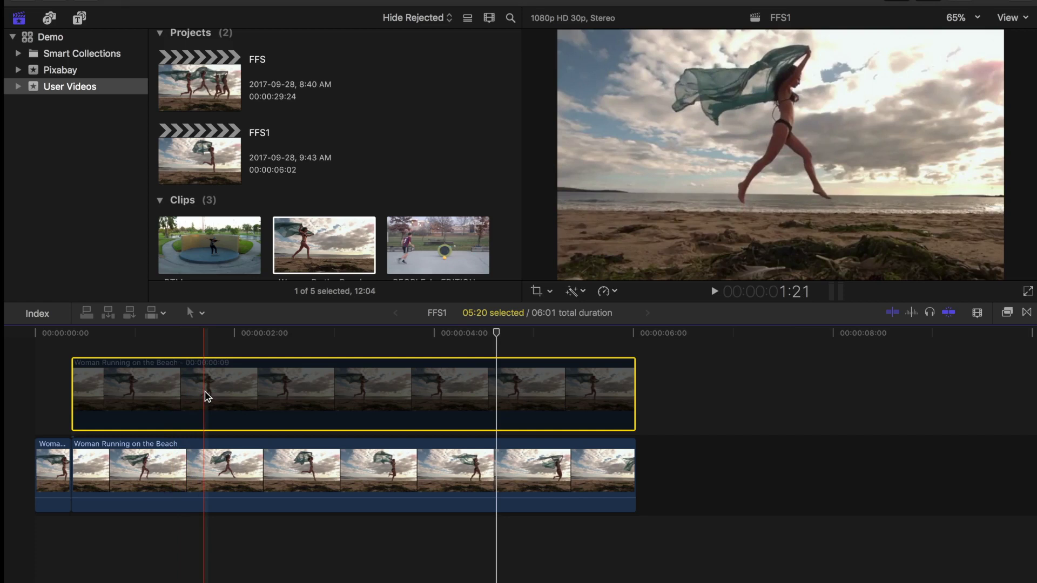
# Add a second freeze frame at the playhead, lift it above the storyline, and extend it to the end.
pyautogui.click(206, 451)
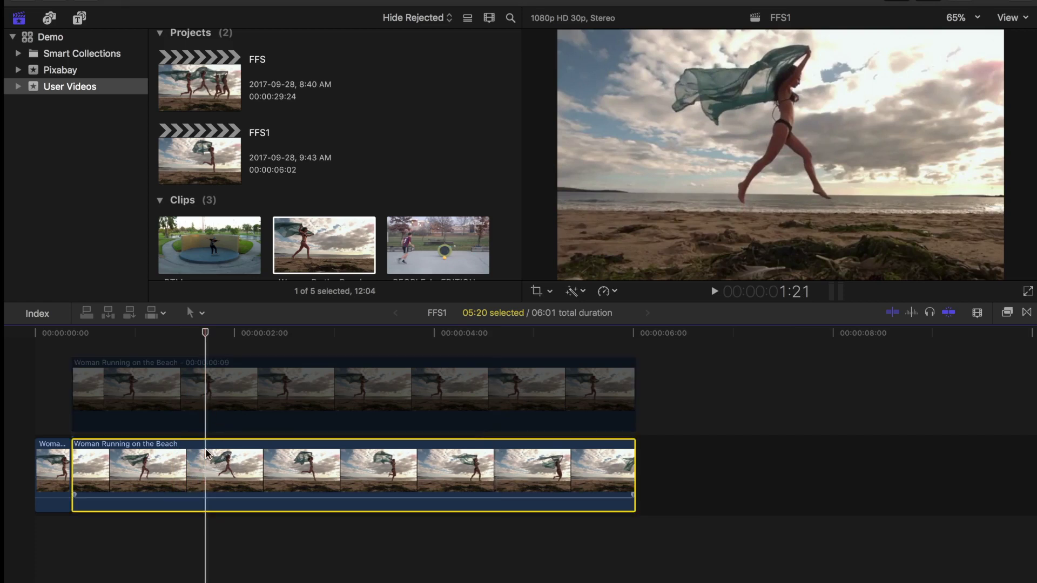
pyautogui.hotkey('alt', 'f')
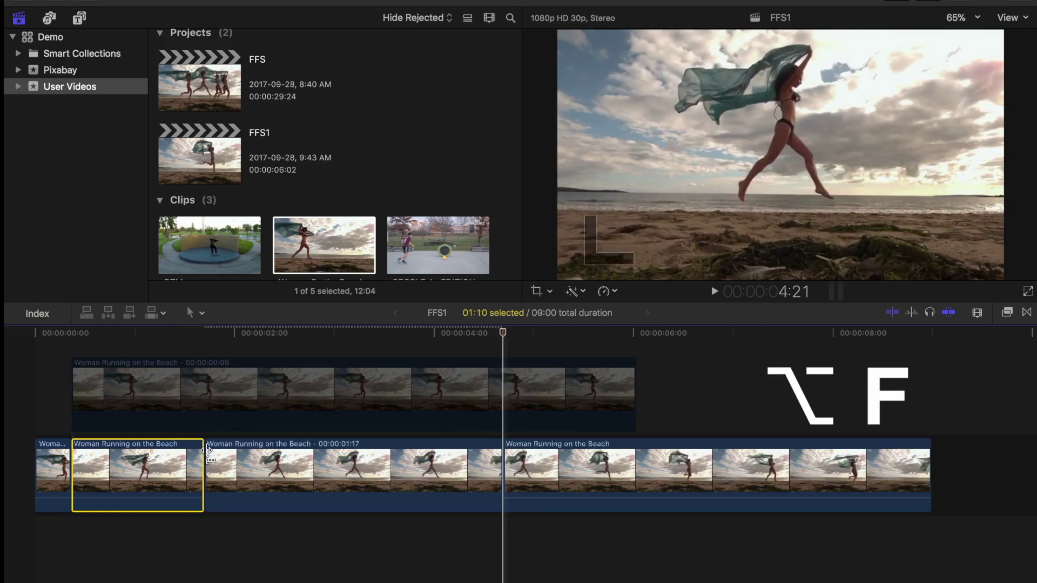
pyautogui.click(242, 467)
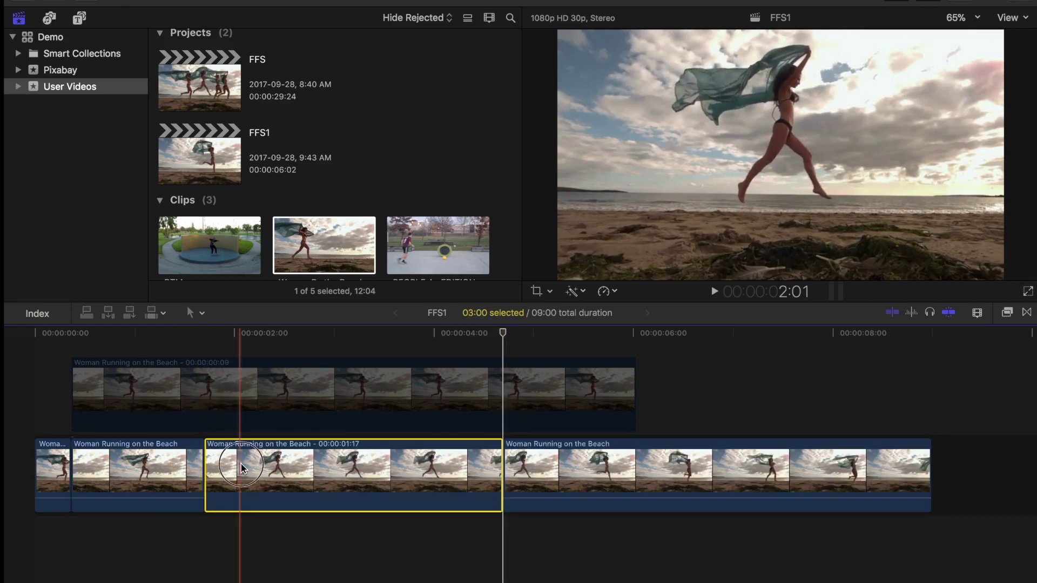
pyautogui.moveTo(241, 468); pyautogui.dragTo(247, 377)
pyautogui.moveTo(502, 412); pyautogui.dragTo(629, 417)
pyautogui.press('v')
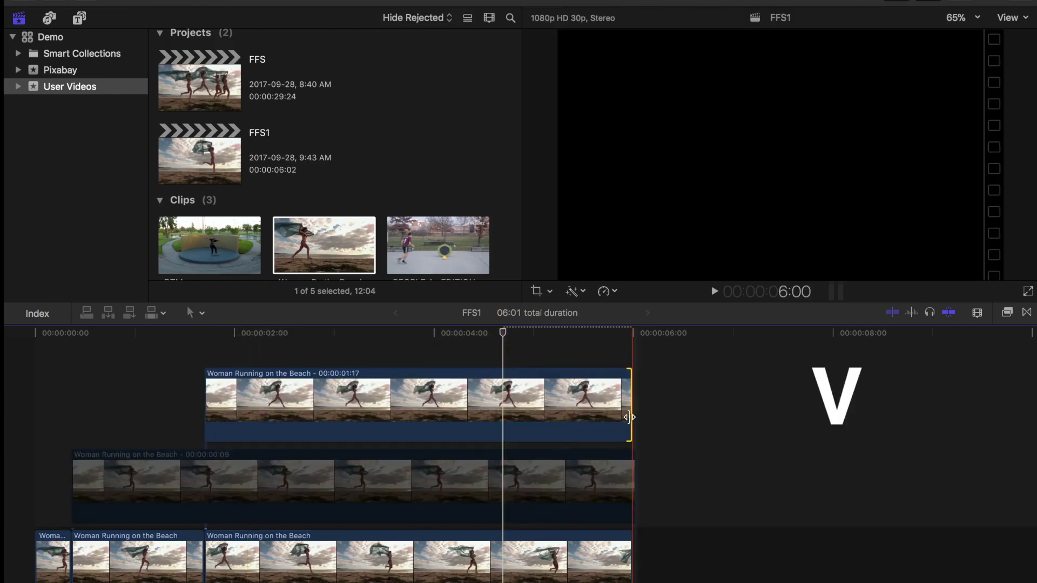
# Disable the top freeze frame, raise the beach clip a layer, and trim the top clip to match the others at 06:01.
pyautogui.click(403, 406)
pyautogui.press('v')
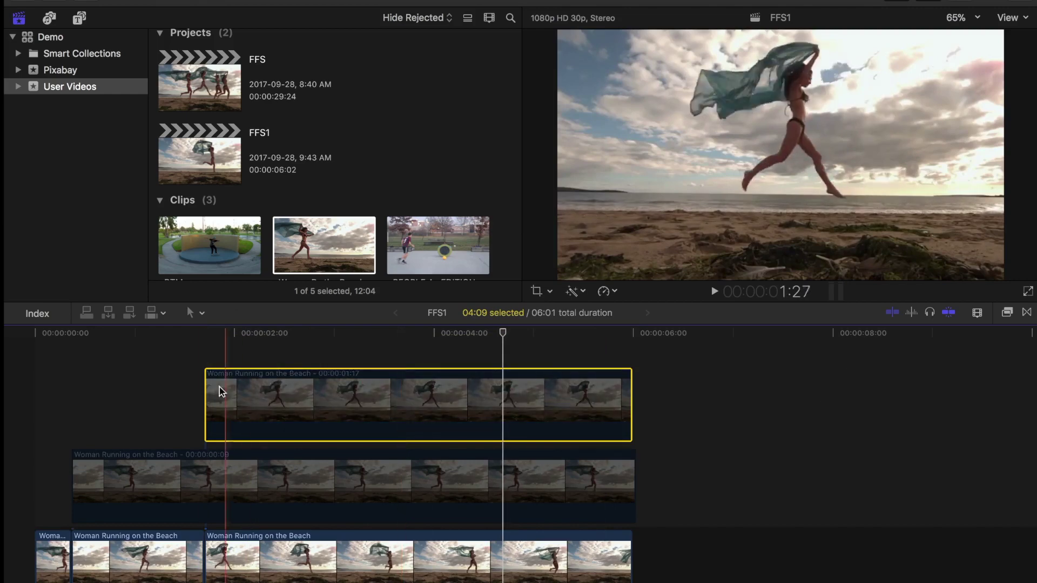
pyautogui.click(413, 559)
pyautogui.moveTo(412, 559); pyautogui.dragTo(424, 313)
pyautogui.moveTo(706, 402); pyautogui.dragTo(637, 409)
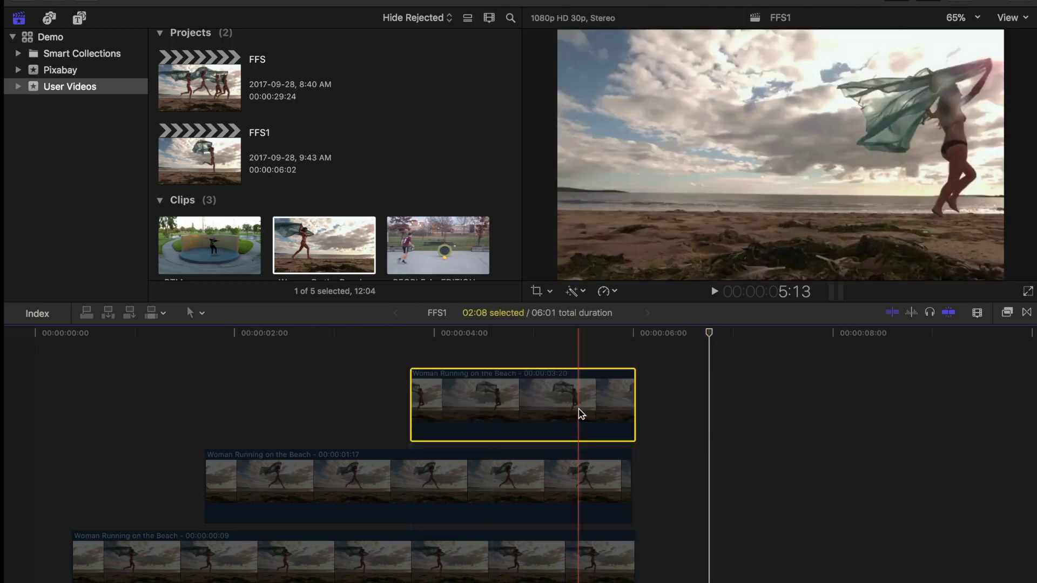
pyautogui.moveTo(540, 304)
pyautogui.mouseDown()
pyautogui.moveTo(537, 258)
pyautogui.moveTo(540, 292)
pyautogui.mouseUp()
pyautogui.click(548, 378)
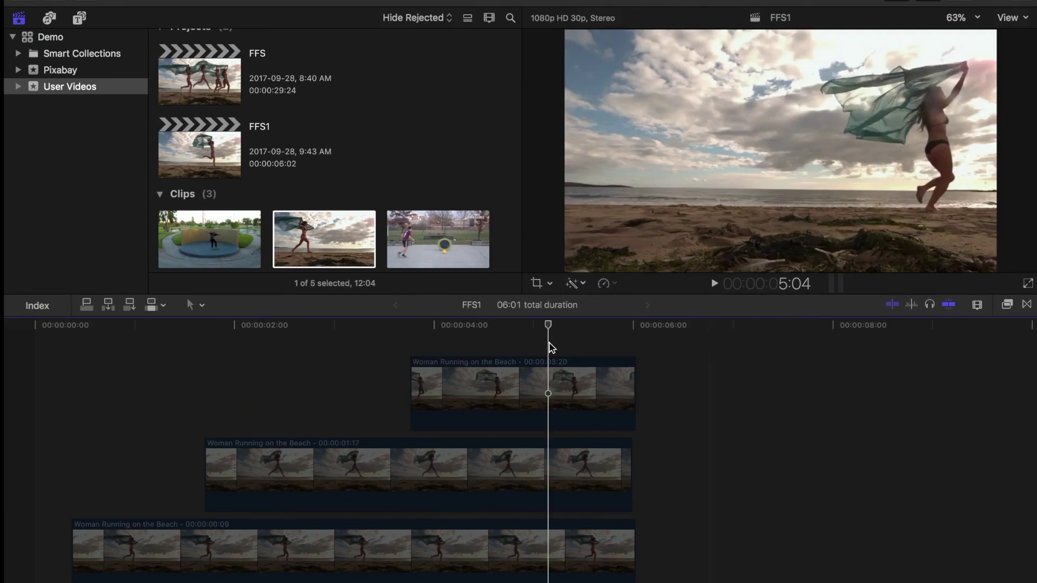
# Slim the timeline clip rows, re-enable the lowest freeze frame, and fit the whole stack in view.
pyautogui.click(978, 305)
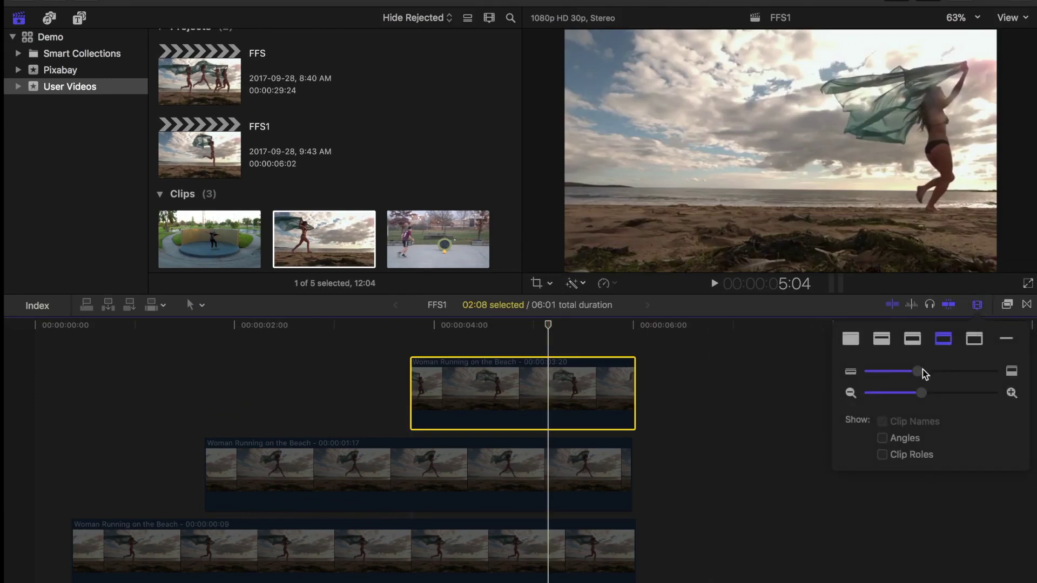
pyautogui.moveTo(924, 372); pyautogui.dragTo(874, 374)
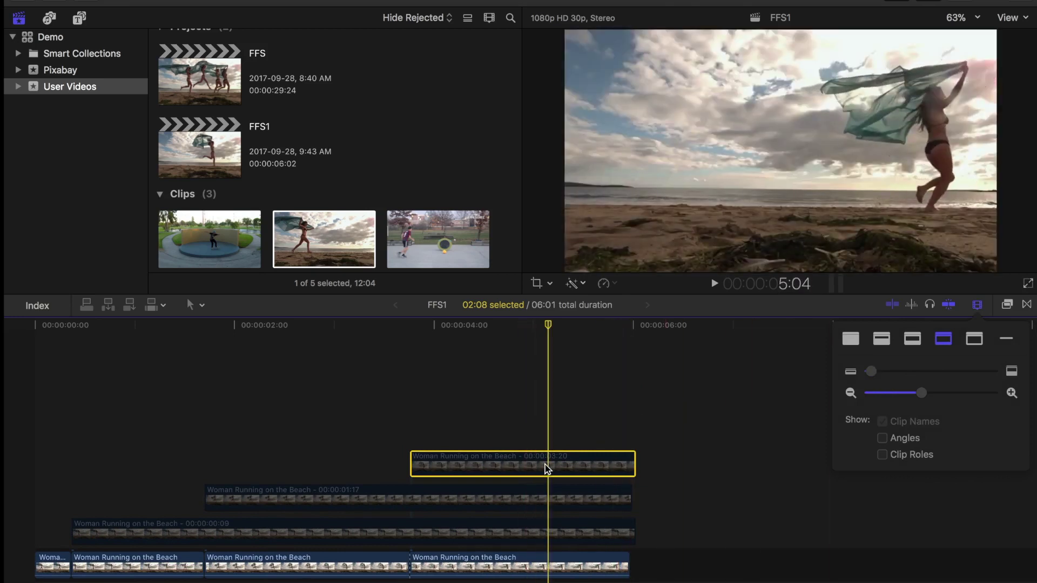
pyautogui.click(515, 497)
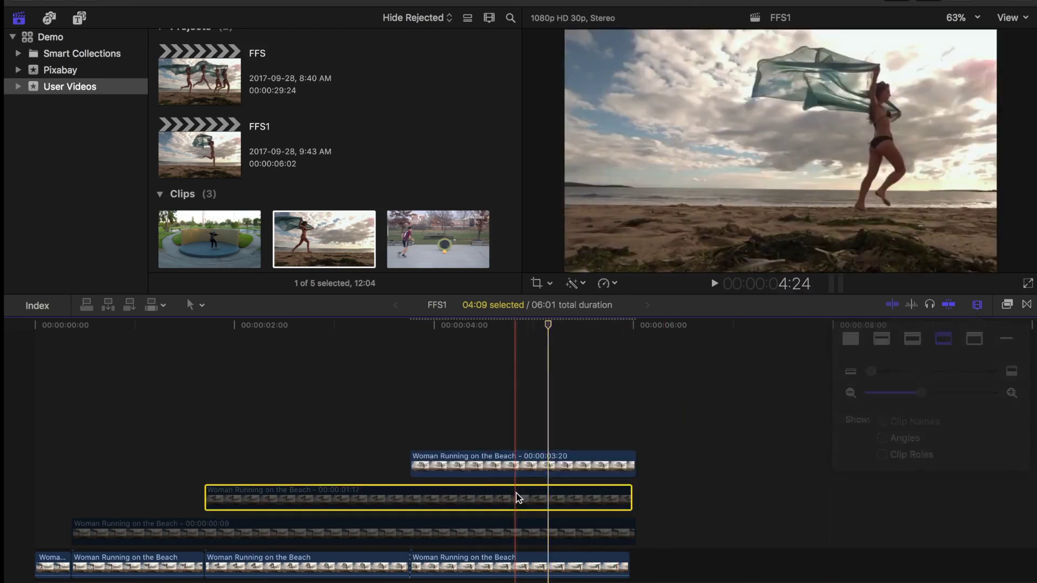
pyautogui.click(492, 530)
pyautogui.press('v')
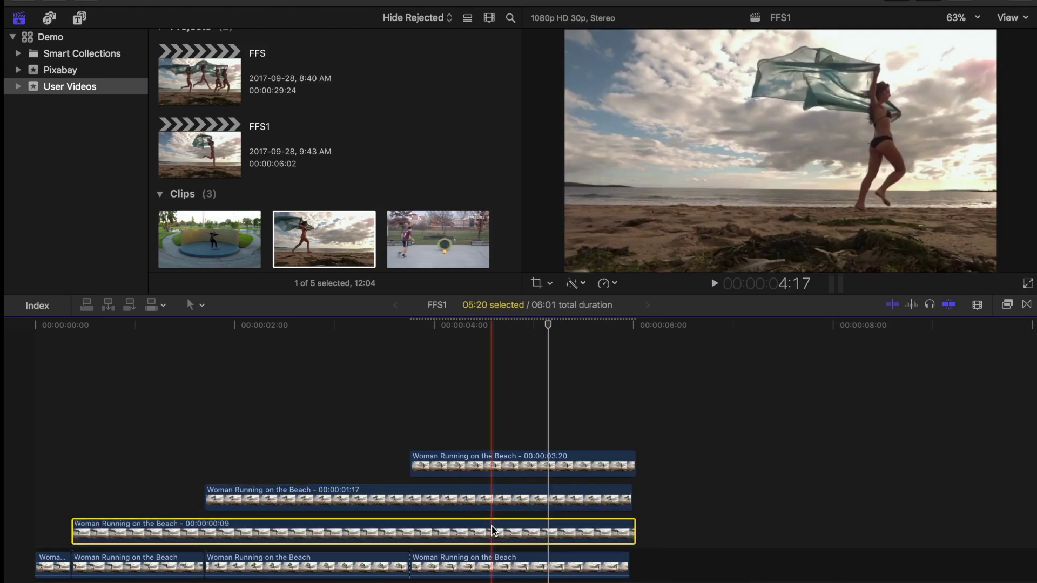
pyautogui.press('super+equal')
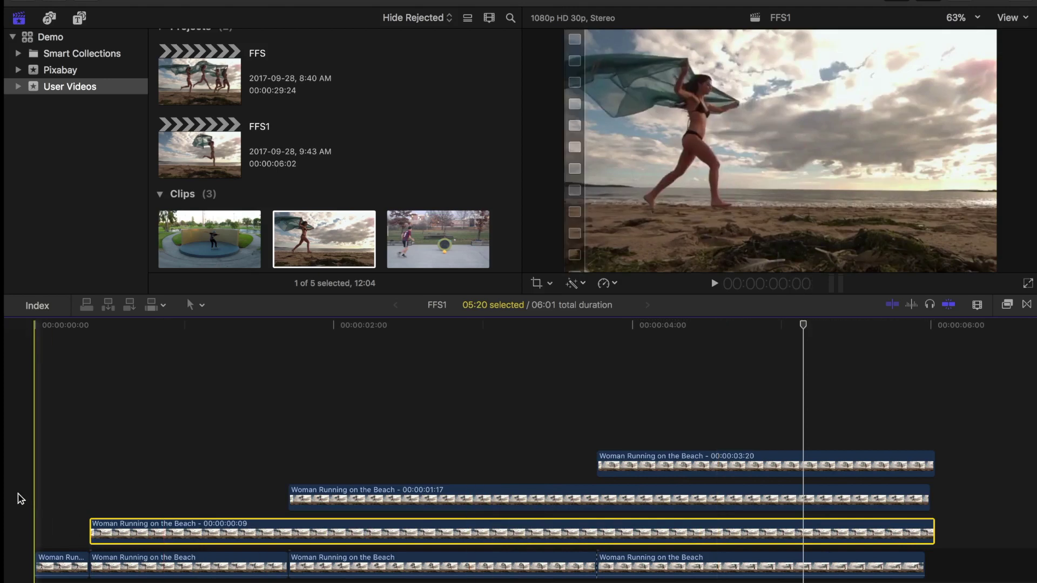
# Play the stacked sequence and park the playhead at 00:28.
pyautogui.press('space')
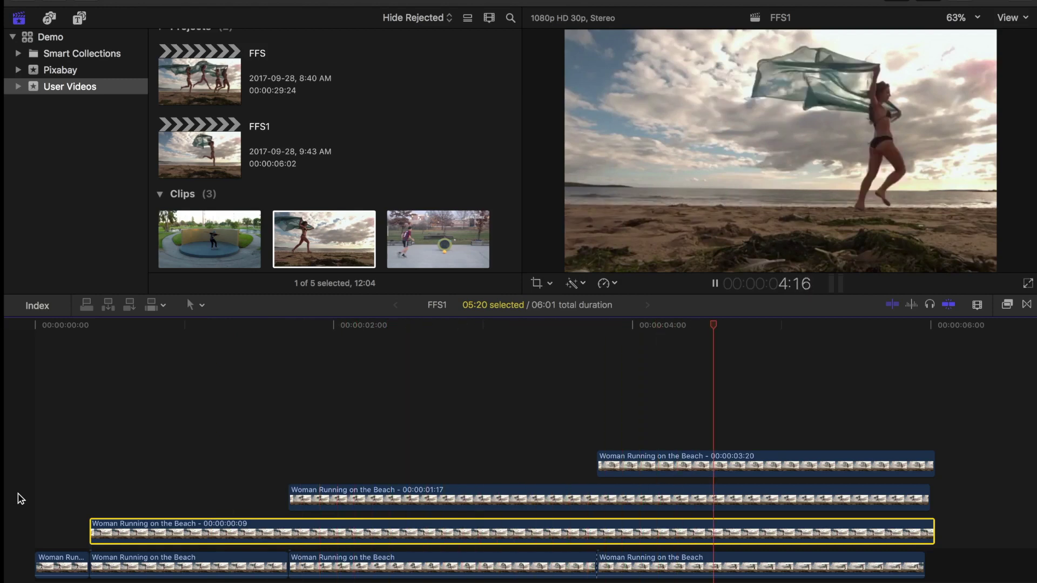
pyautogui.press('space')
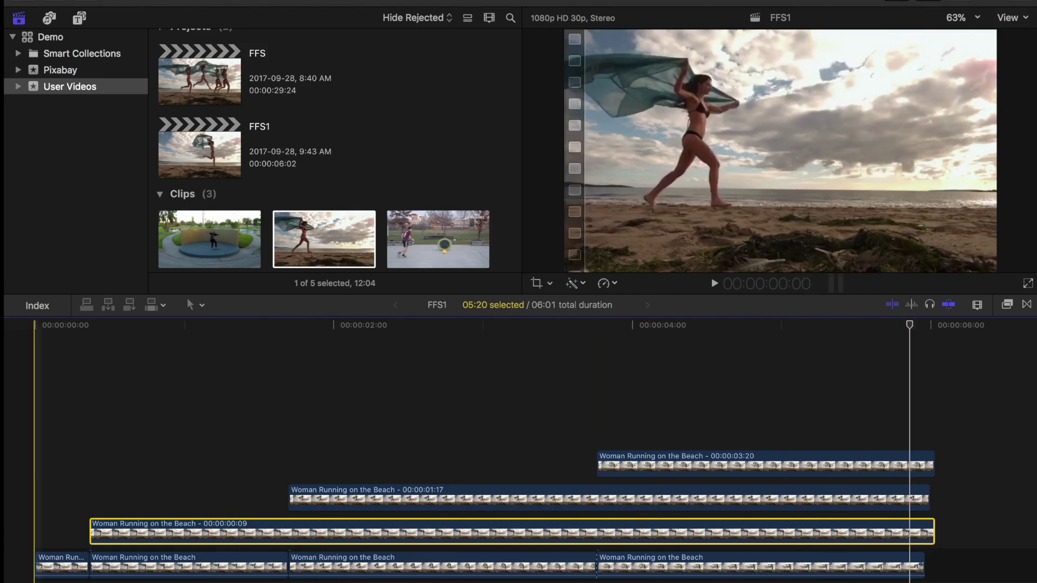
pyautogui.click(177, 545)
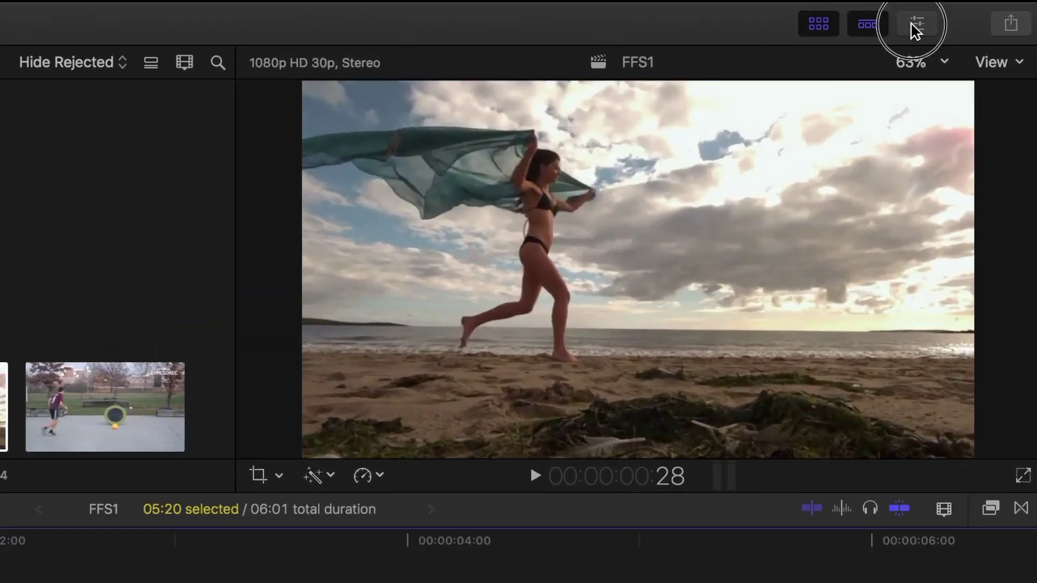
# Set the 00:09 freeze frame's Compositing Blend Mode to Darken in the Video Inspector.
pyautogui.click(913, 23)
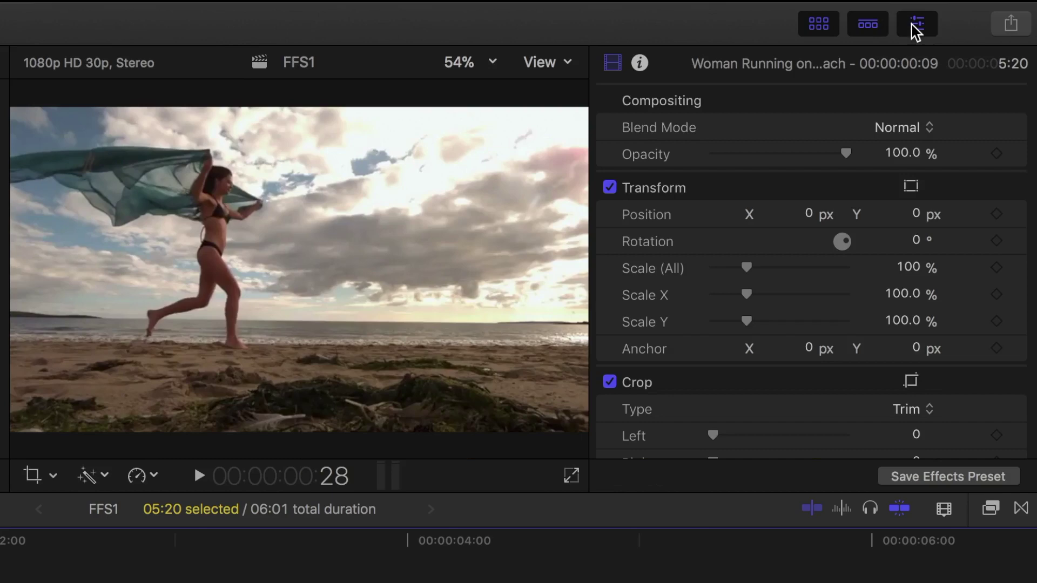
pyautogui.click(930, 129)
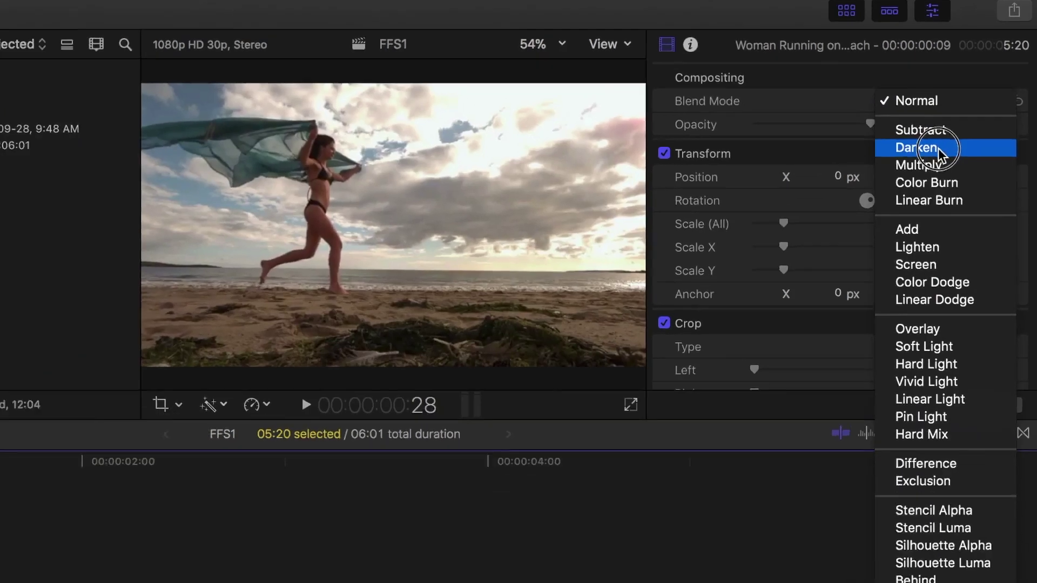
pyautogui.click(930, 180)
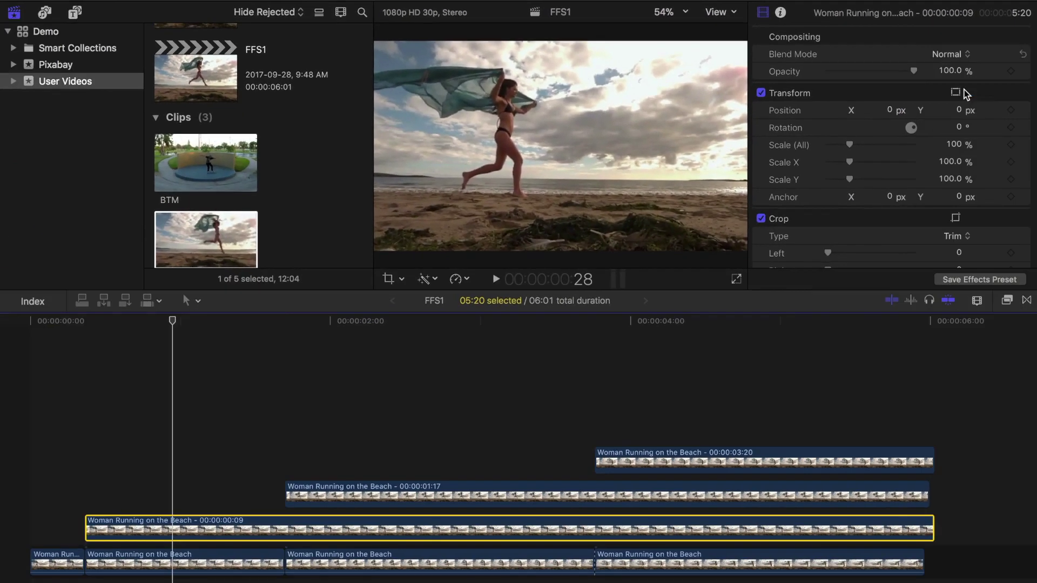
pyautogui.click(1004, 92)
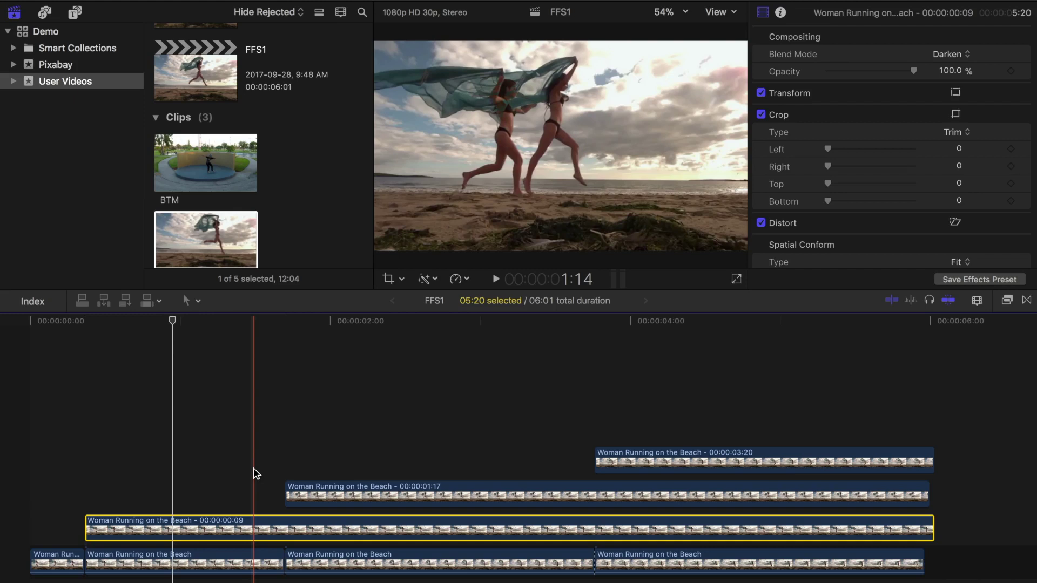
# Set both the 01:17 and 03:20 freeze frames to Darken blend mode, then play from the start.
pyautogui.click(338, 493)
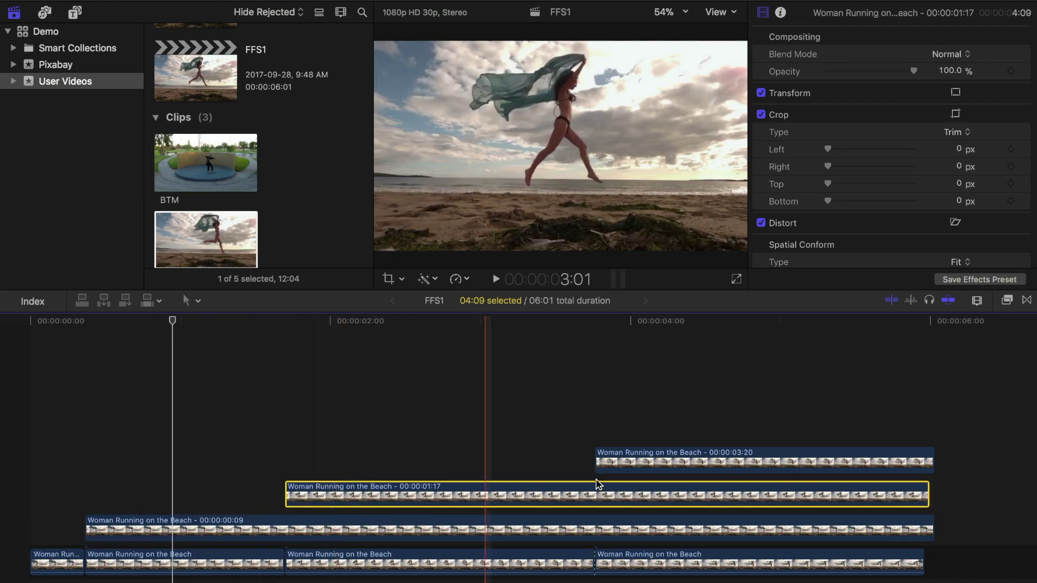
pyautogui.keyDown('super'); pyautogui.click(647, 468); pyautogui.keyUp('super')
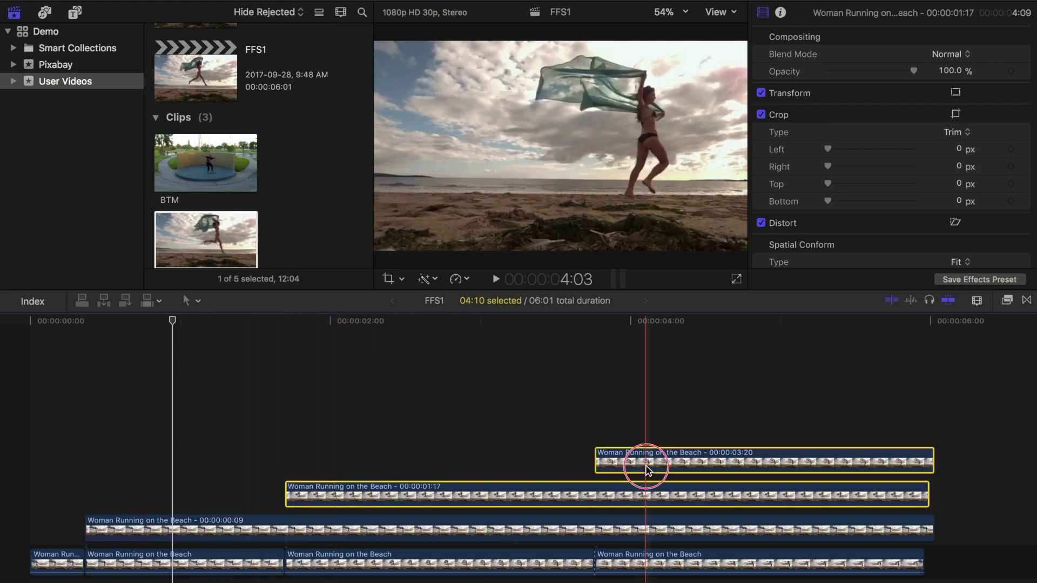
pyautogui.click(967, 55)
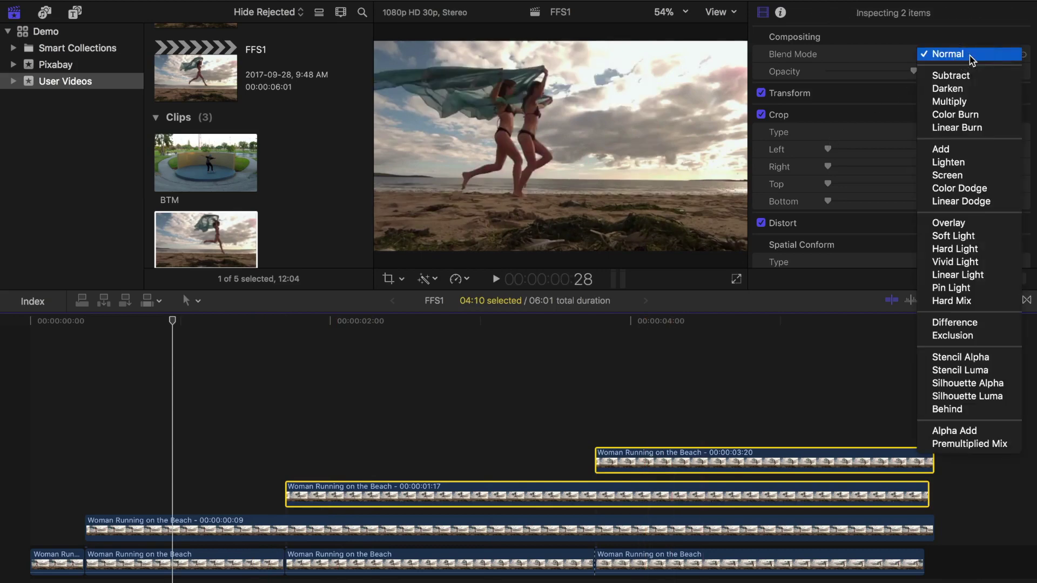
pyautogui.click(967, 89)
pyautogui.click(22, 464)
pyautogui.press('space')
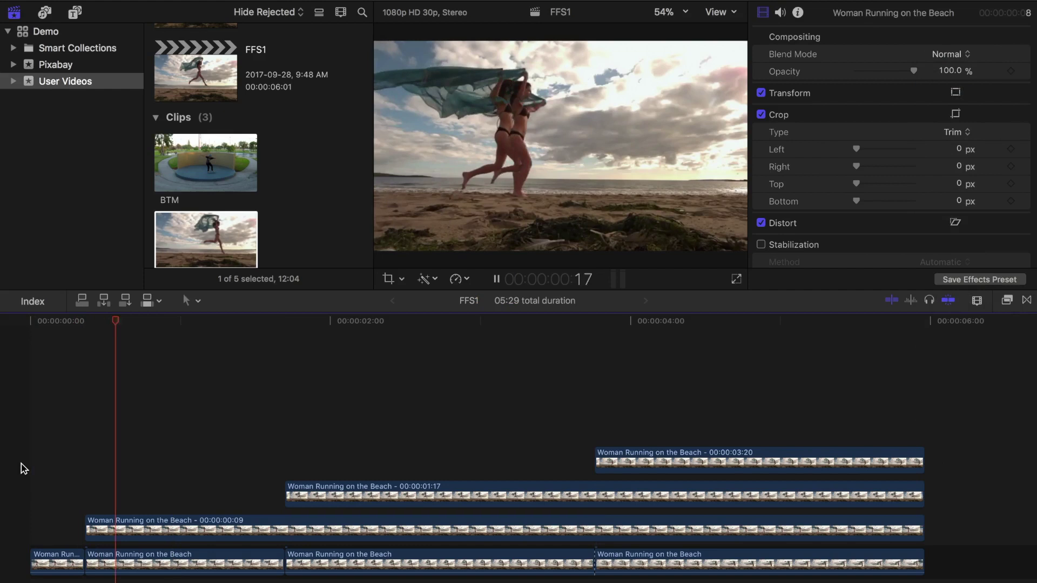